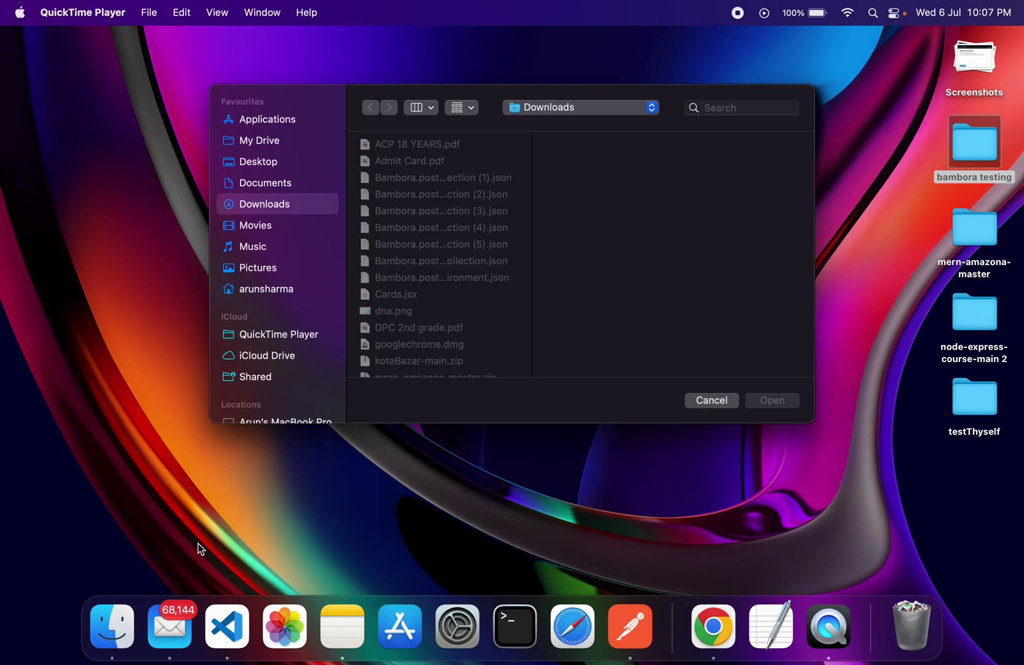
Step: Confirm in VS Code that the backend serves localhost:5001 with the database connected, then open the store in Chrome
{"action": "left_click", "coordinate": [225, 625]}
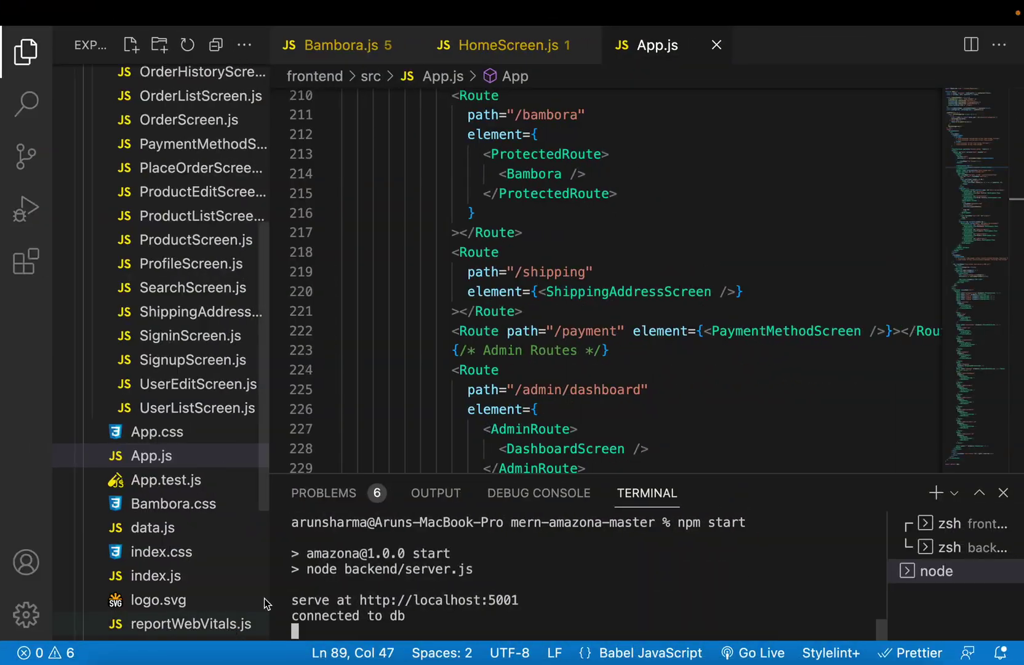
{"action": "scroll", "coordinate": [376, 597], "scroll_direction": "up", "scroll_amount": 2}
{"action": "scroll", "coordinate": [378, 592], "scroll_direction": "down", "scroll_amount": 2}
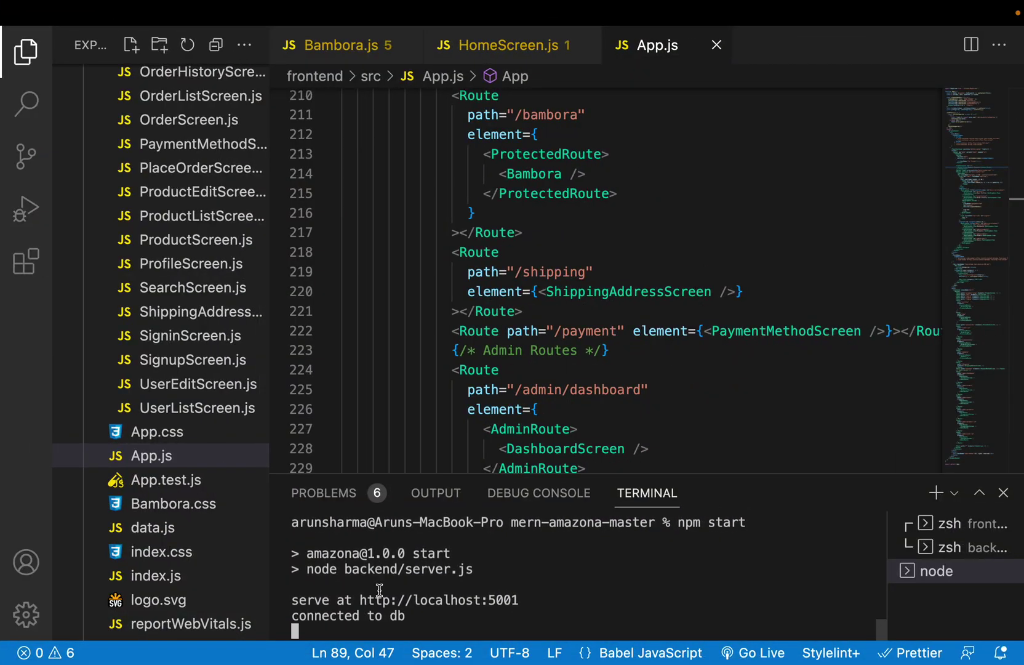
{"action": "key", "text": "ctrl+Left"}
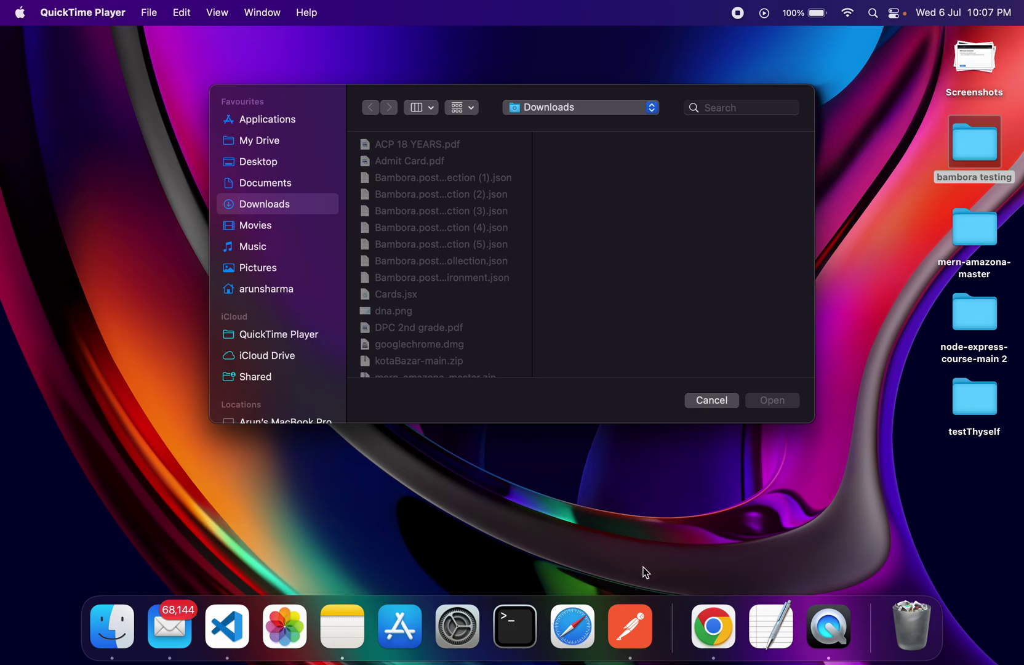
{"action": "left_click", "coordinate": [708, 624]}
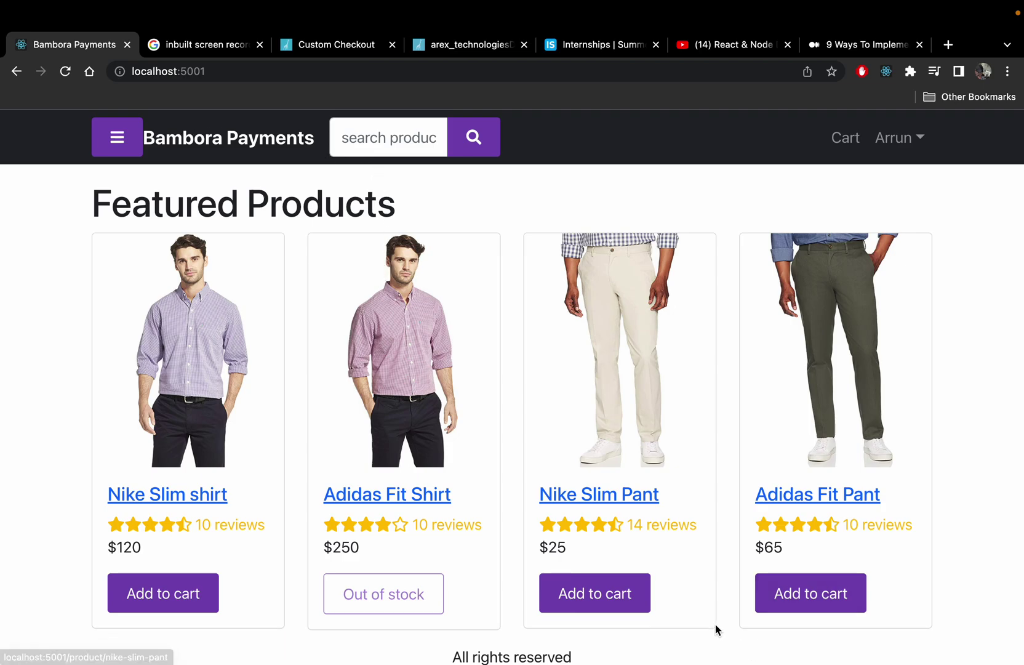
Step: Add two Nike Slim Pants to the cart, set the quantity to 2, and proceed to checkout
{"action": "left_click", "coordinate": [593, 582]}
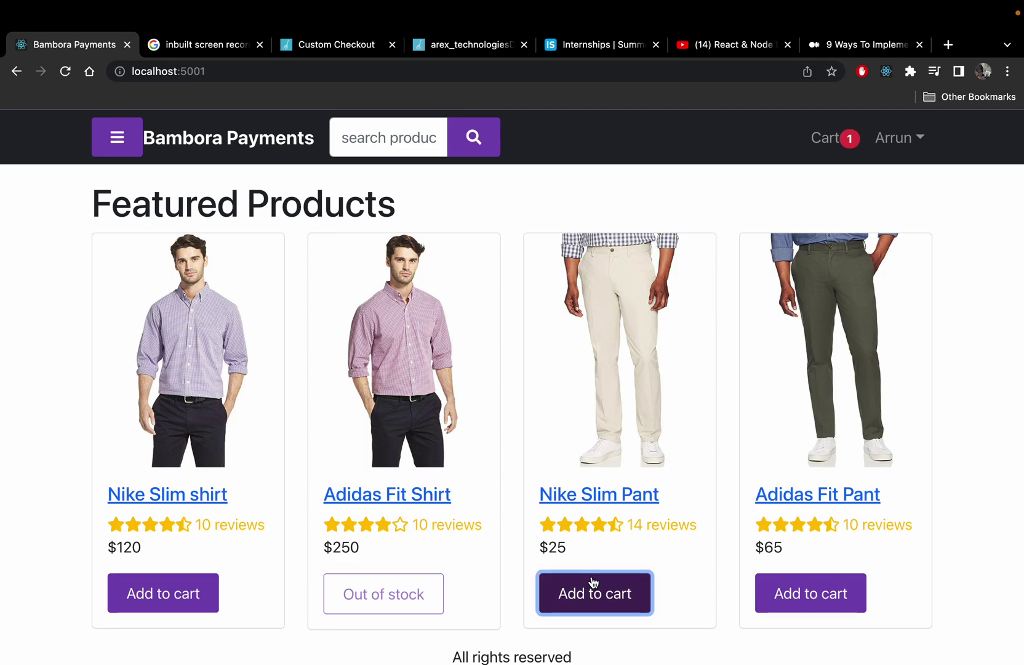
{"action": "left_click", "coordinate": [592, 582]}
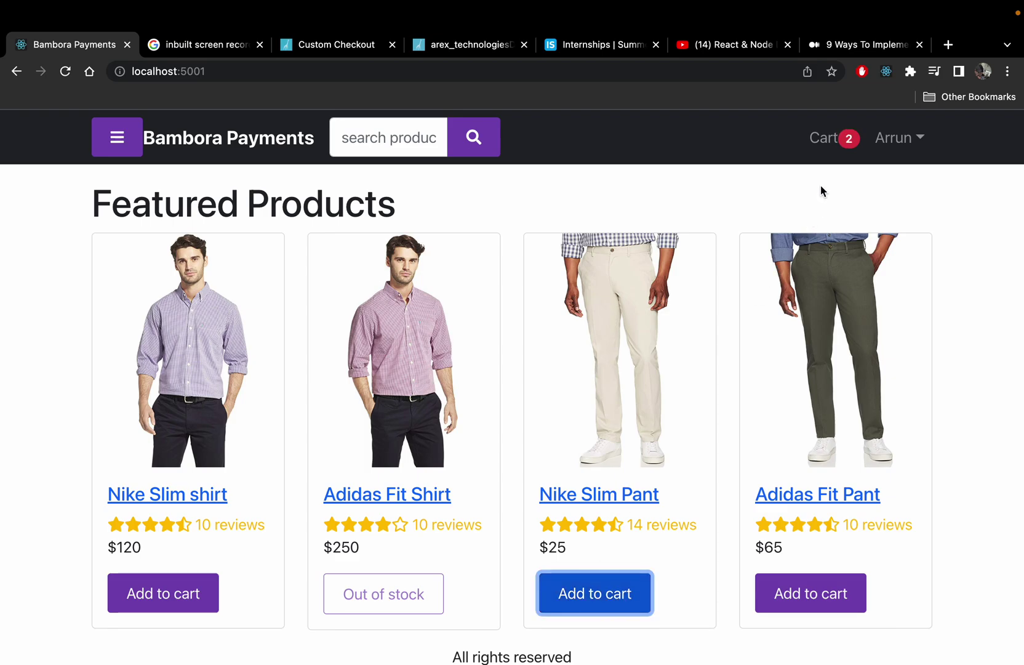
{"action": "left_click", "coordinate": [826, 148]}
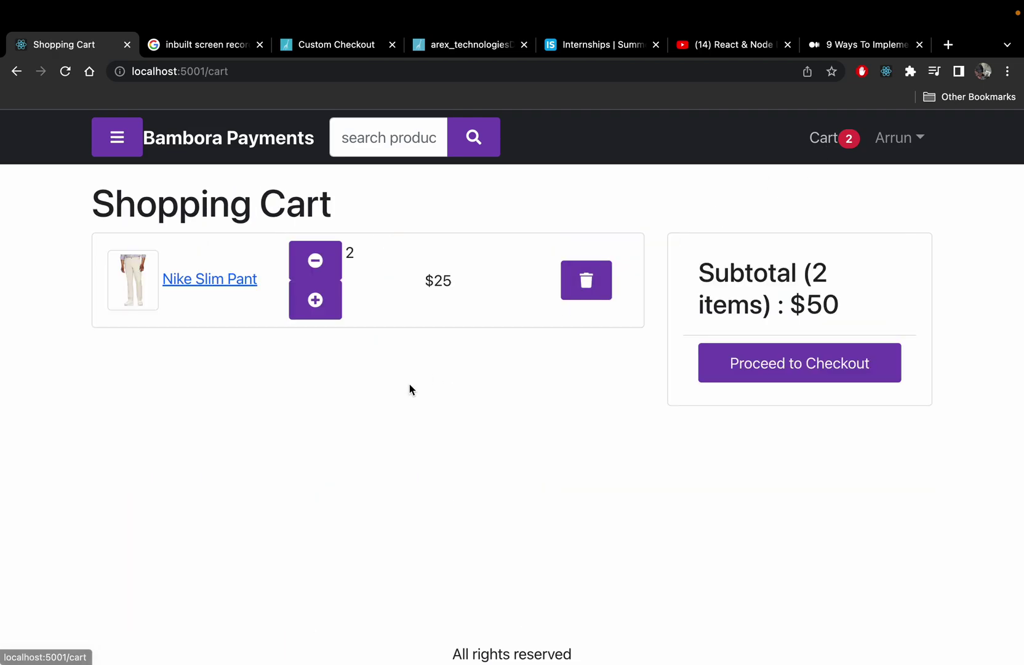
{"action": "left_click", "coordinate": [320, 306]}
{"action": "left_click", "coordinate": [321, 271]}
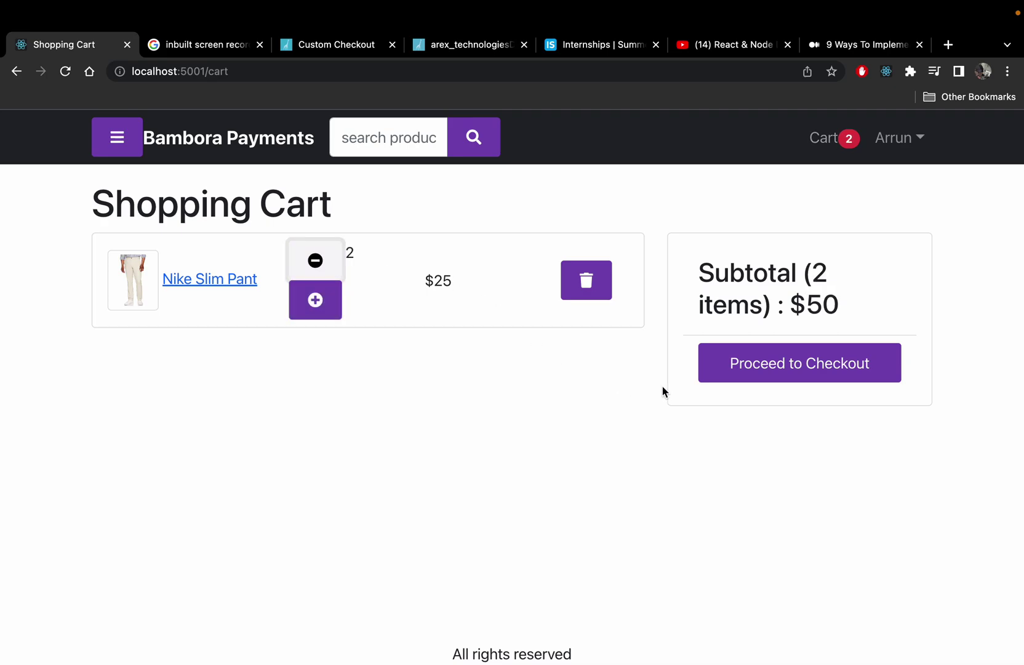
{"action": "left_click", "coordinate": [738, 367]}
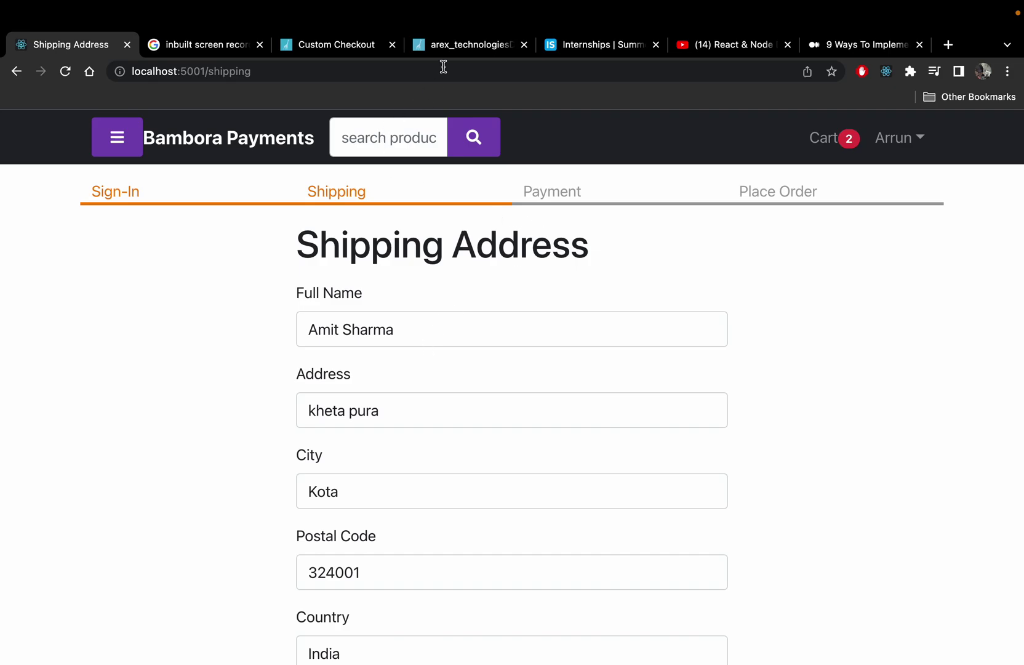
Step: Refresh the arex_technologies payment profile list in the Bambora portal to confirm it shows 0 accounts
{"action": "left_click", "coordinate": [443, 45]}
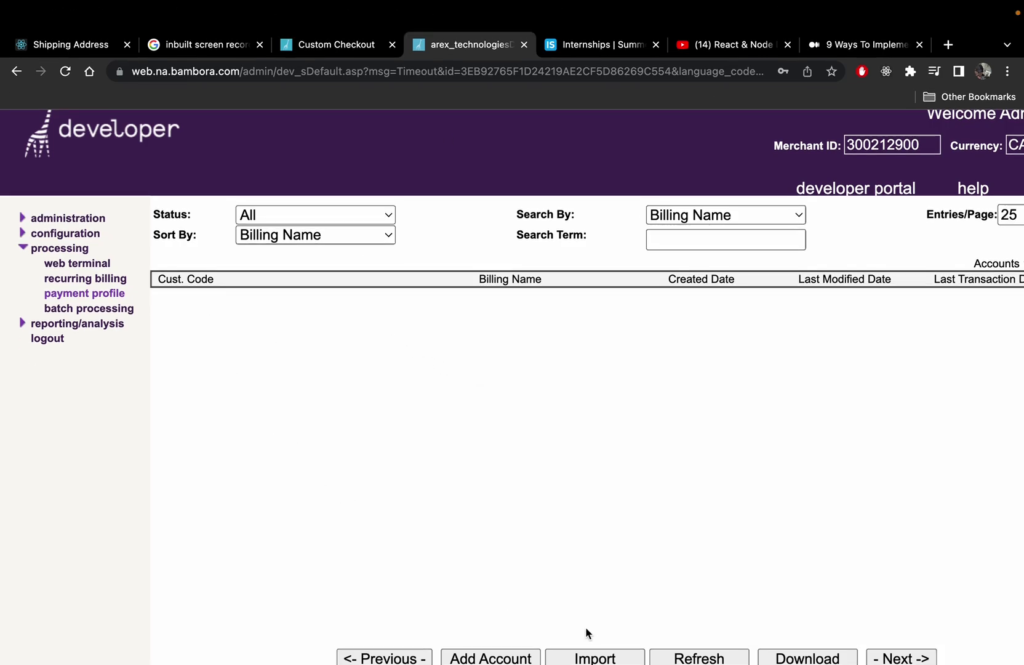
{"action": "left_click", "coordinate": [680, 658]}
{"action": "left_click", "coordinate": [678, 655]}
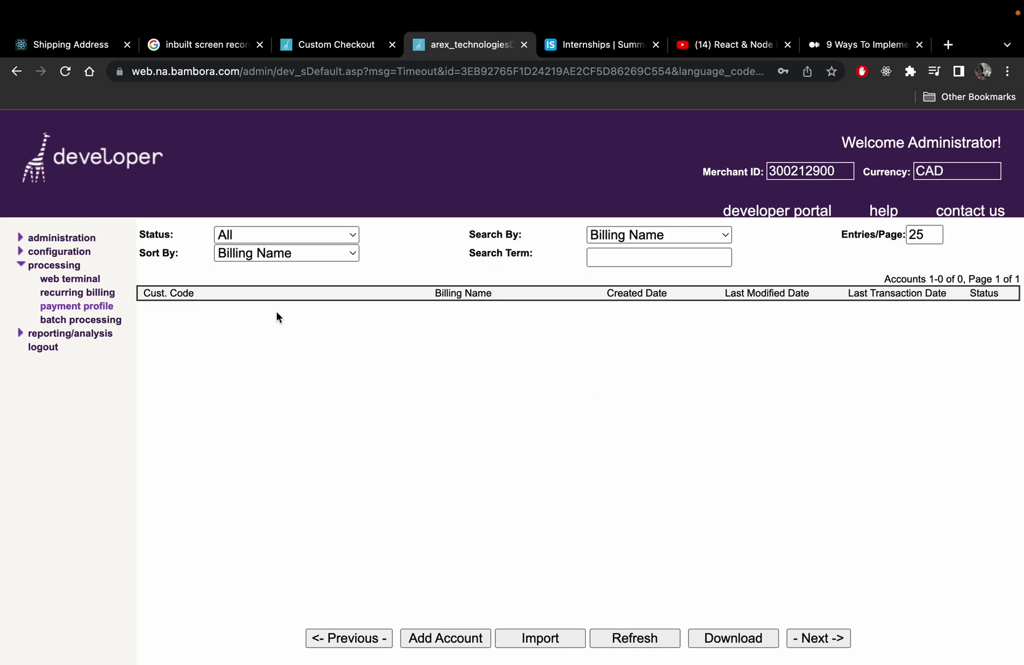
Step: Replace the shipping full name and street address with new values, then continue to Payment Method
{"action": "left_click", "coordinate": [67, 77]}
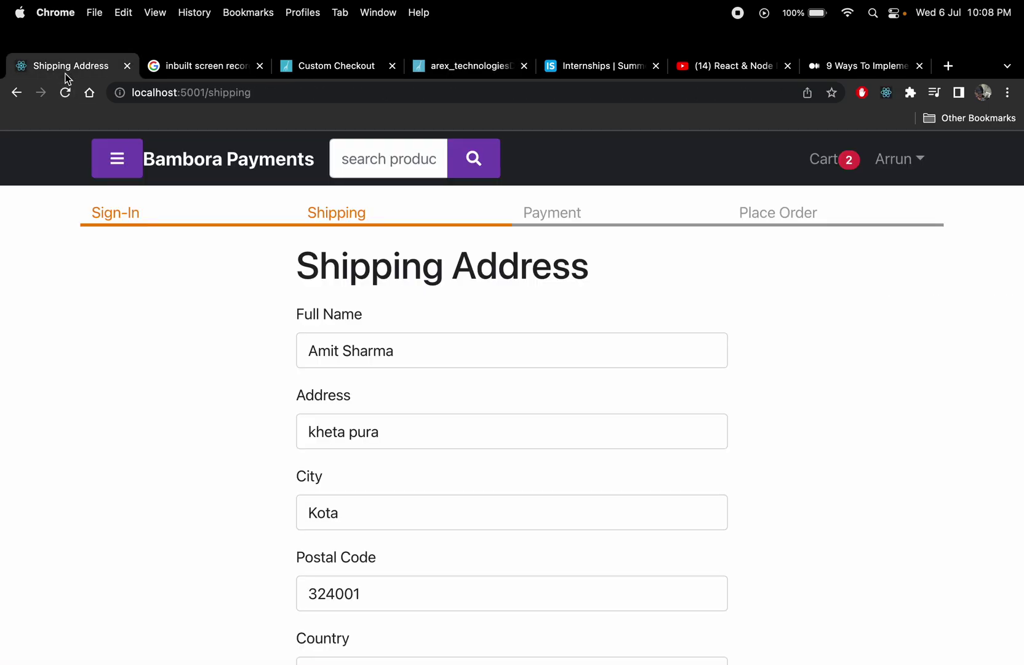
{"action": "left_click_drag", "start_coordinate": [411, 327], "coordinate": [125, 299]}
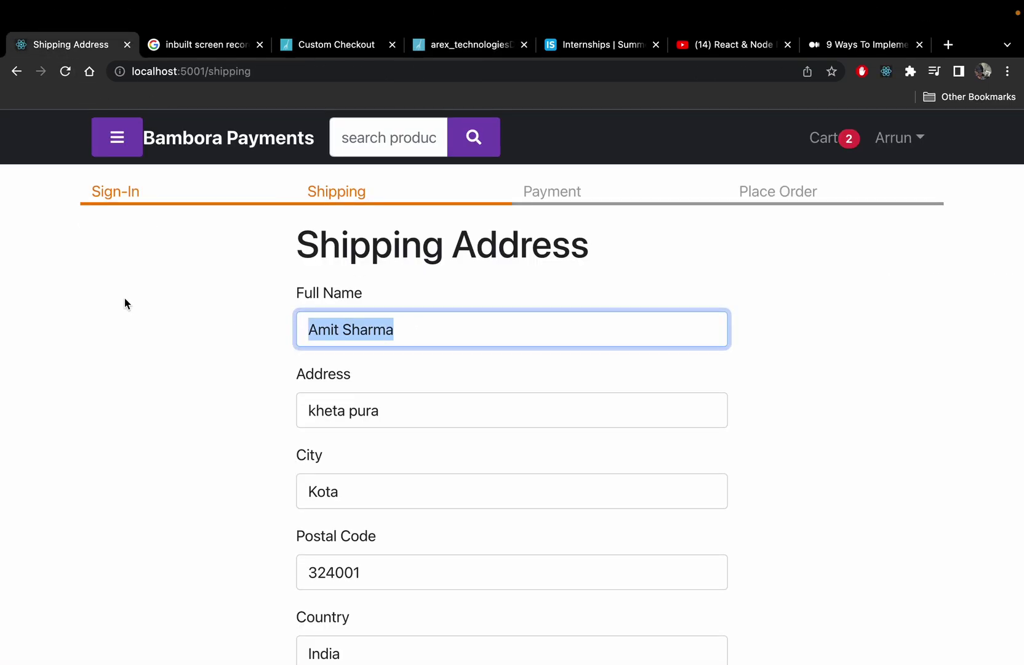
{"action": "type", "text": "Arun "}
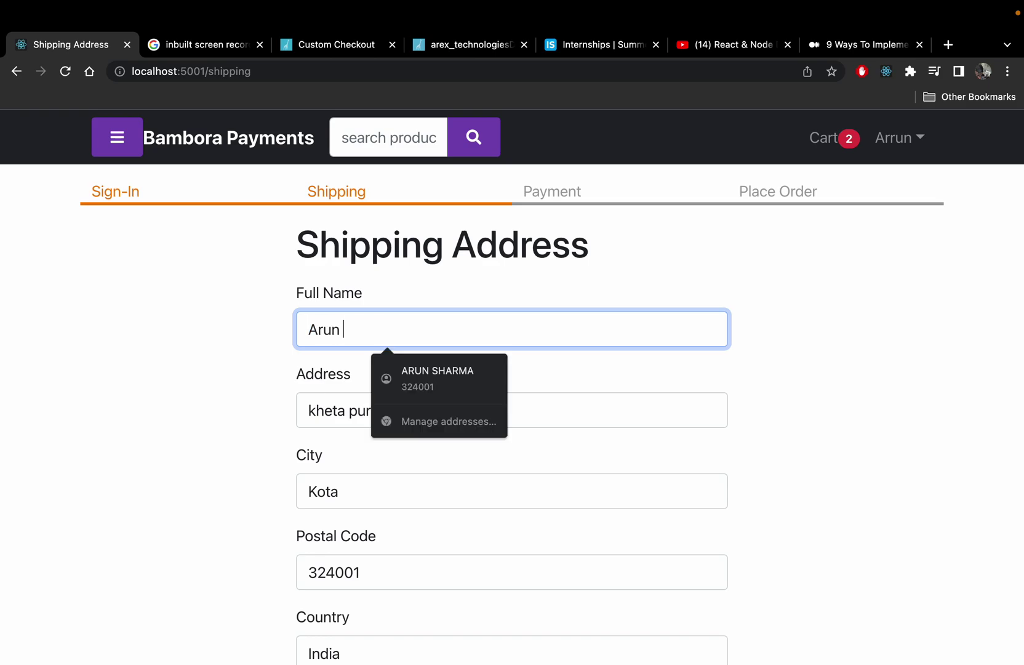
{"action": "type", "text": "sjdcfadcfgasdlhc"}
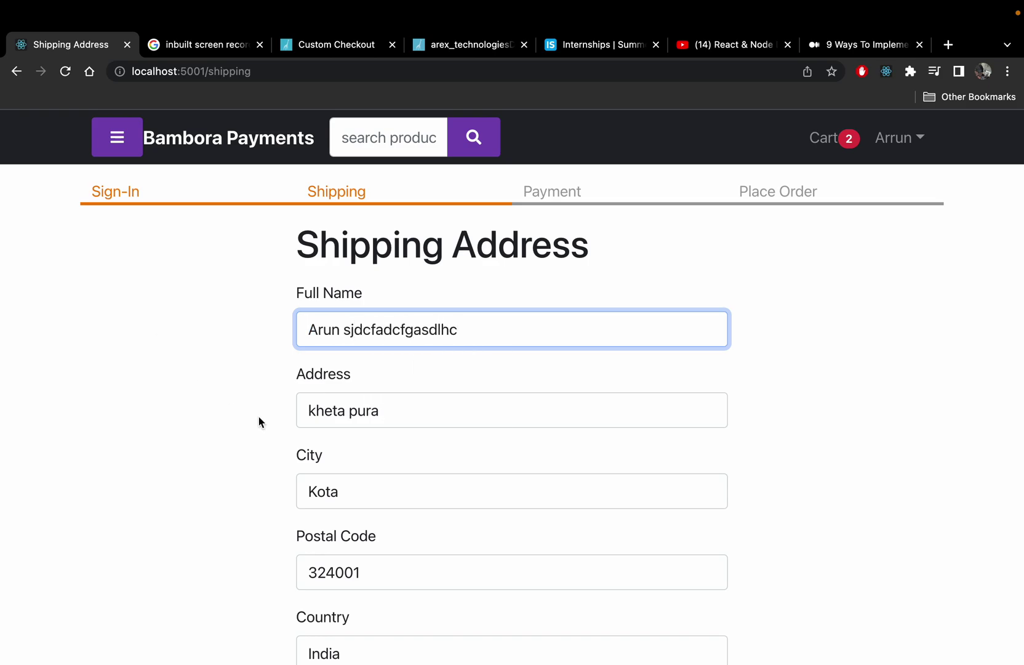
{"action": "left_click_drag", "start_coordinate": [392, 403], "coordinate": [285, 403]}
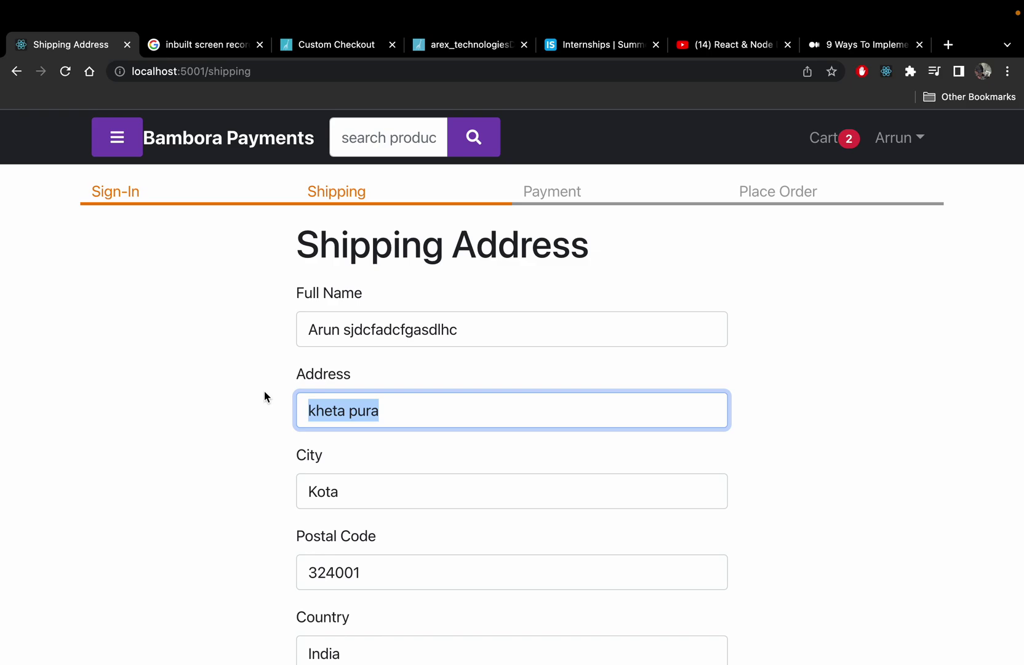
{"action": "type", "text": "Civil "}
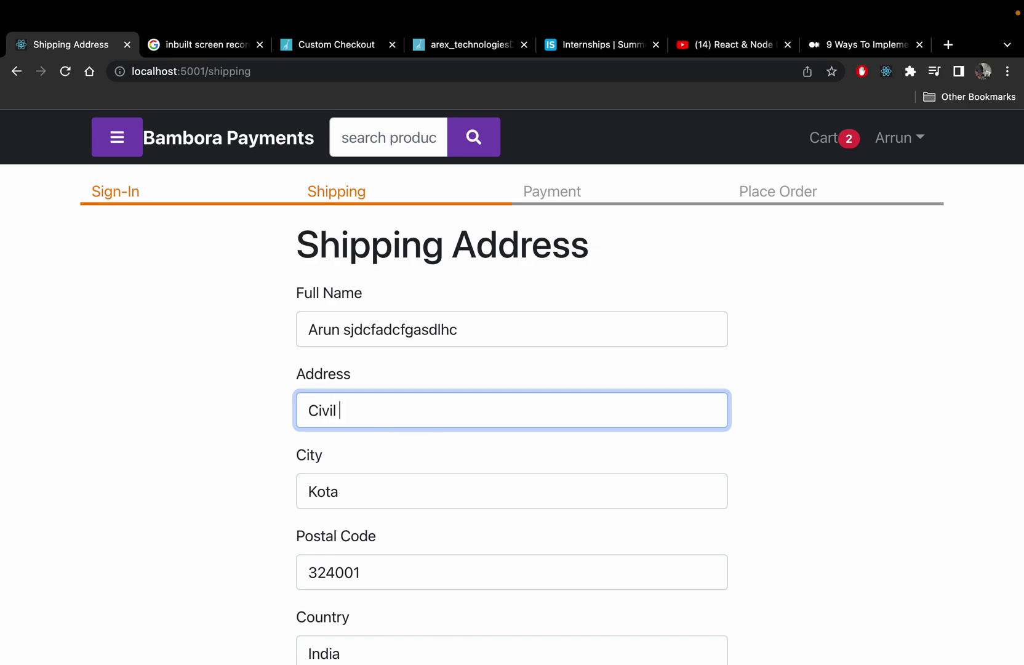
{"action": "type", "text": "Lines"}
{"action": "scroll", "coordinate": [512, 387], "scroll_direction": "down", "scroll_amount": 3}
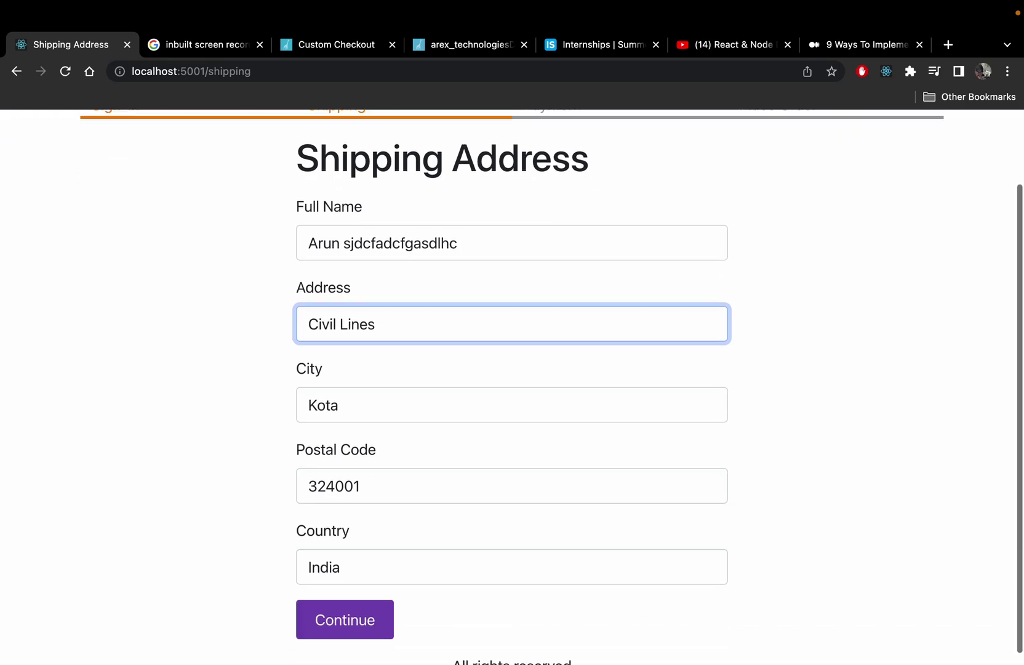
{"action": "left_click", "coordinate": [356, 623]}
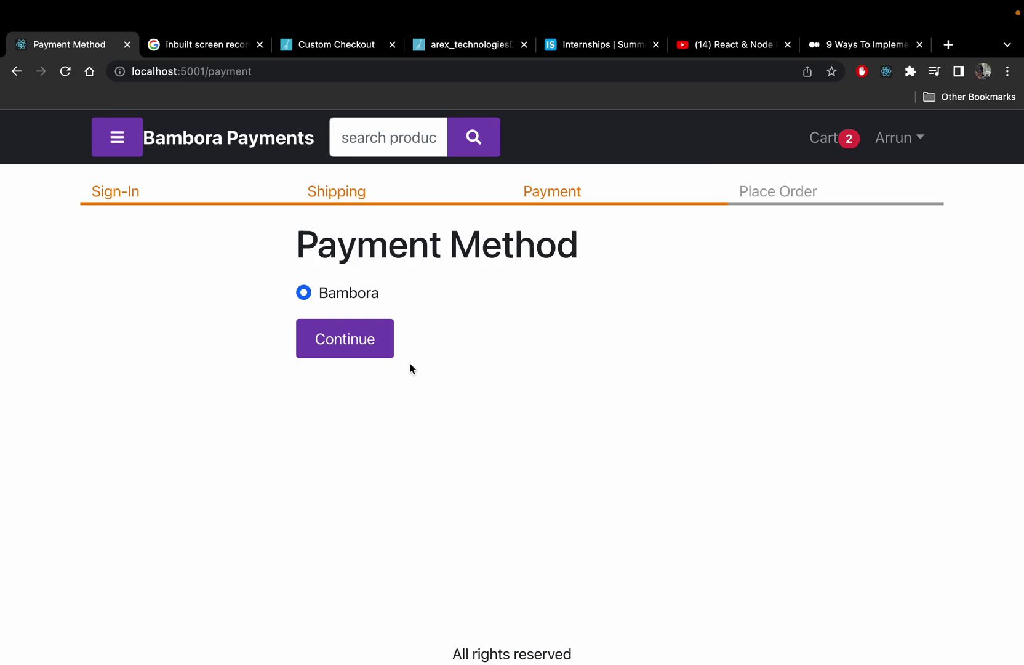
Step: Confirm Bambora as the payment method, place the $67.50 order, and choose Direct Pay Bambora
{"action": "left_click", "coordinate": [351, 339]}
{"action": "scroll", "coordinate": [389, 402], "scroll_direction": "down", "scroll_amount": 2}
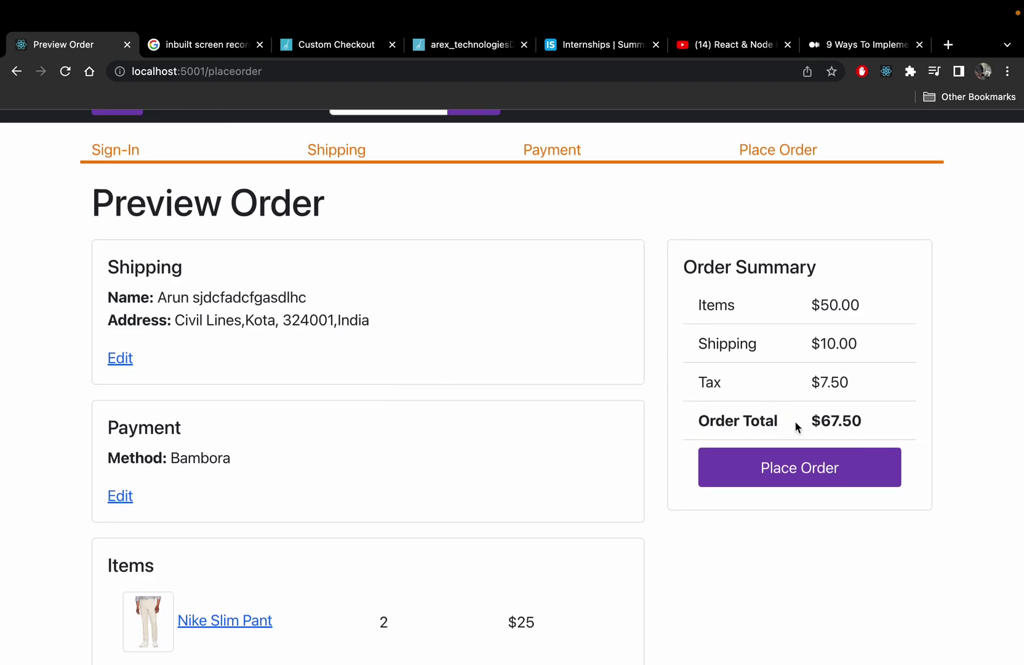
{"action": "left_click_drag", "start_coordinate": [803, 420], "coordinate": [853, 420]}
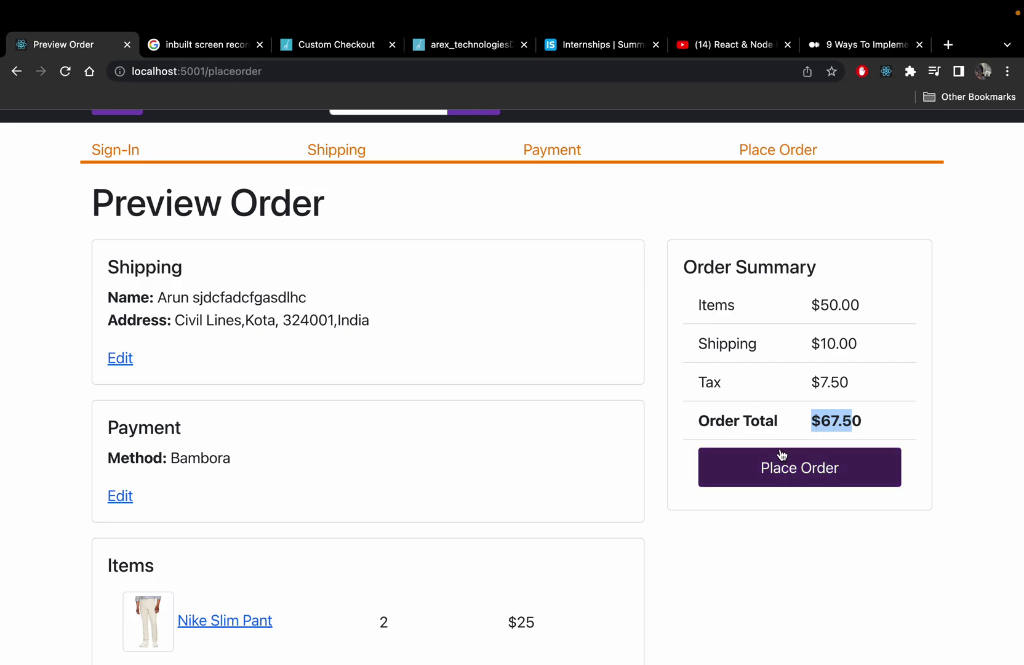
{"action": "left_click", "coordinate": [804, 460]}
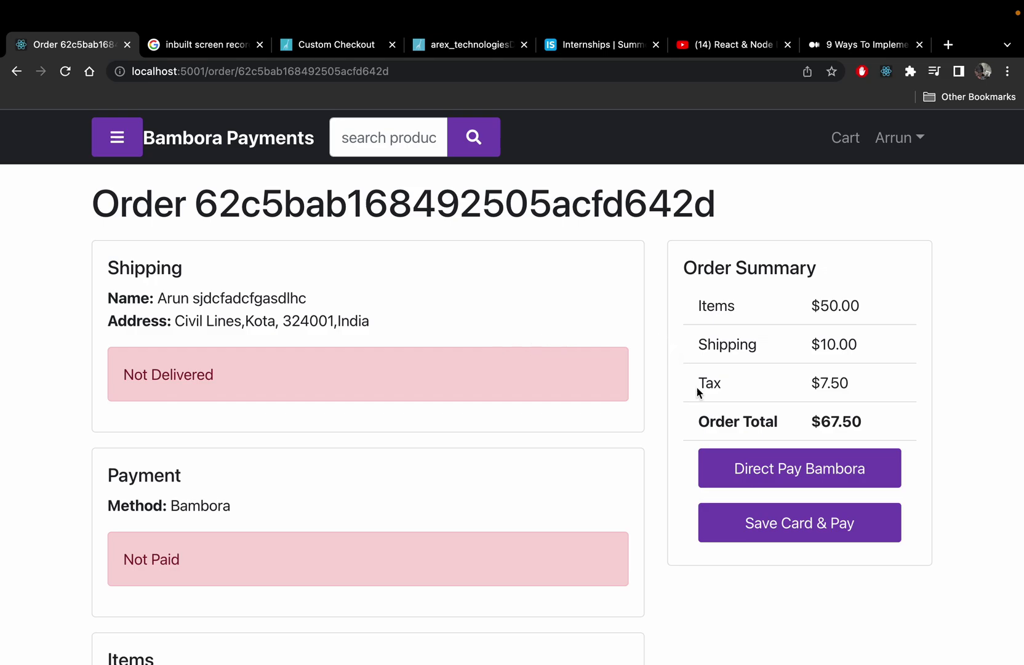
{"action": "left_click", "coordinate": [774, 476]}
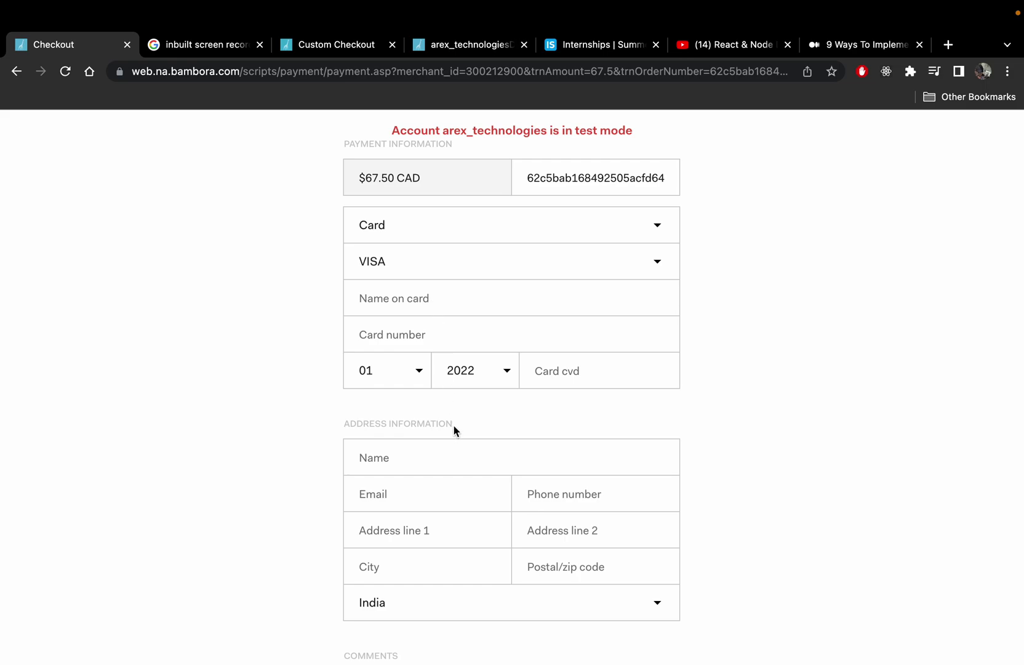
Step: Scroll the hosted checkout form without paying, then go back to the $67.50 order page
{"action": "scroll", "coordinate": [453, 426], "scroll_direction": "down", "scroll_amount": 5}
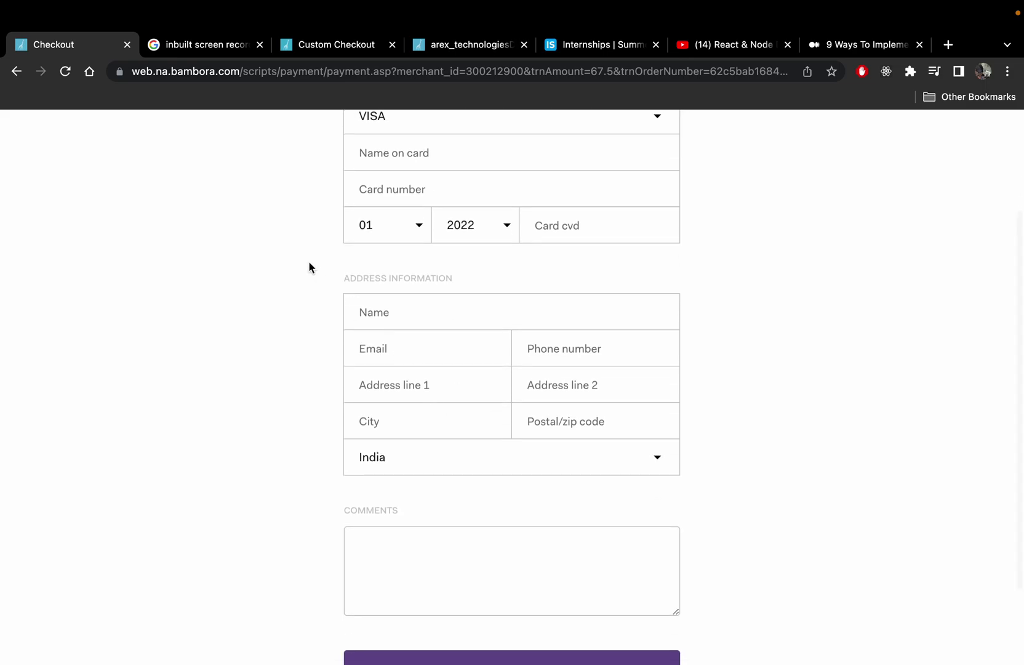
{"action": "scroll", "coordinate": [309, 266], "scroll_direction": "down", "scroll_amount": 3}
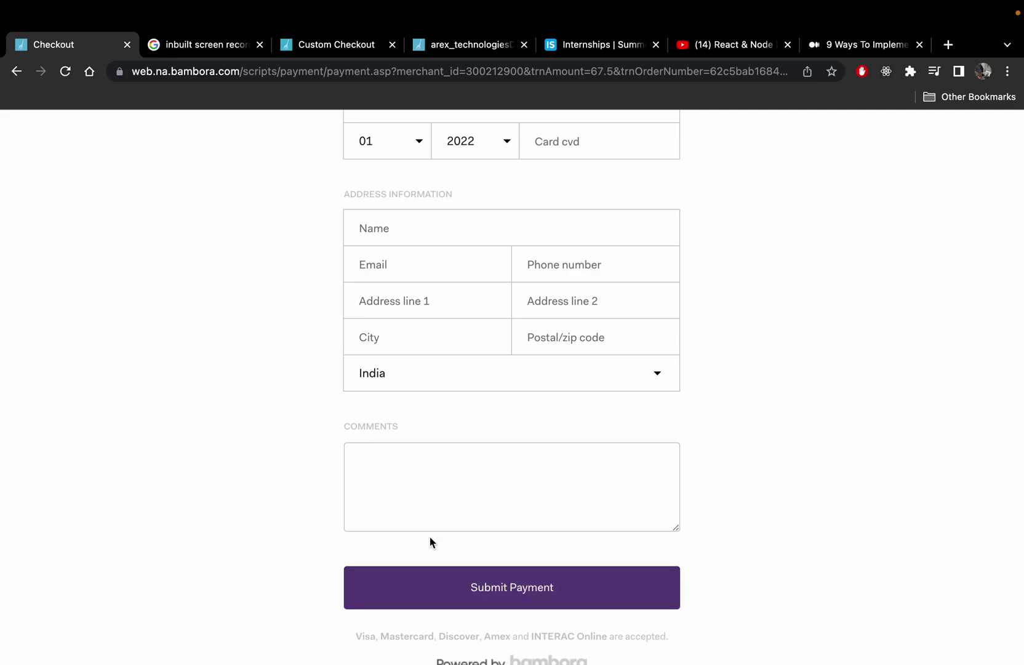
{"action": "left_click", "coordinate": [16, 92]}
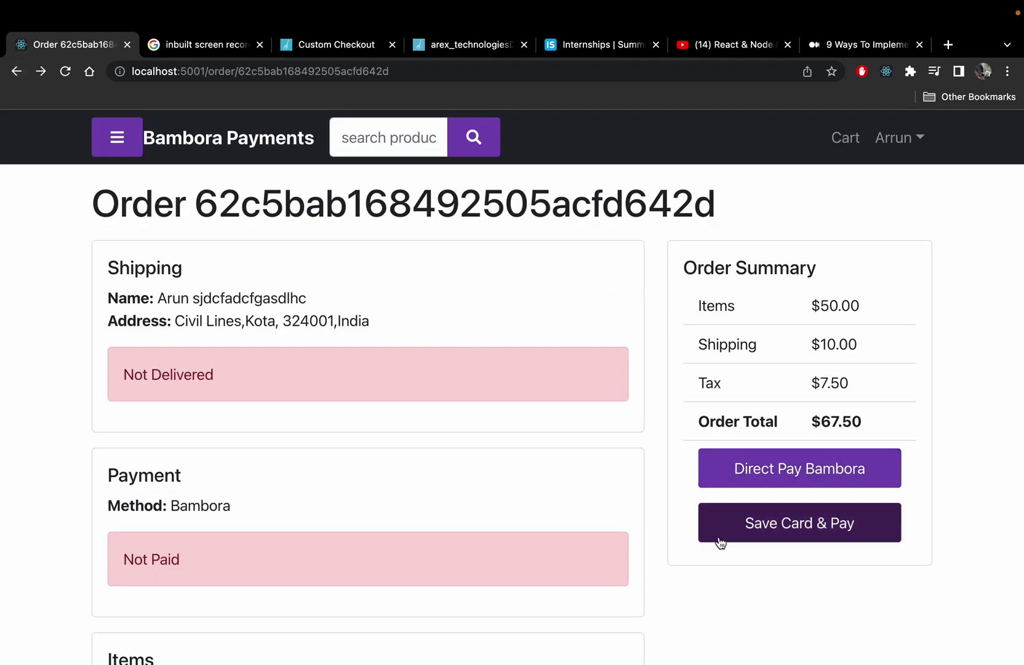
Step: Choose Save Card & Pay and fill in the test VISA number, CVV 123 and expiry 03/23
{"action": "left_click", "coordinate": [791, 529]}
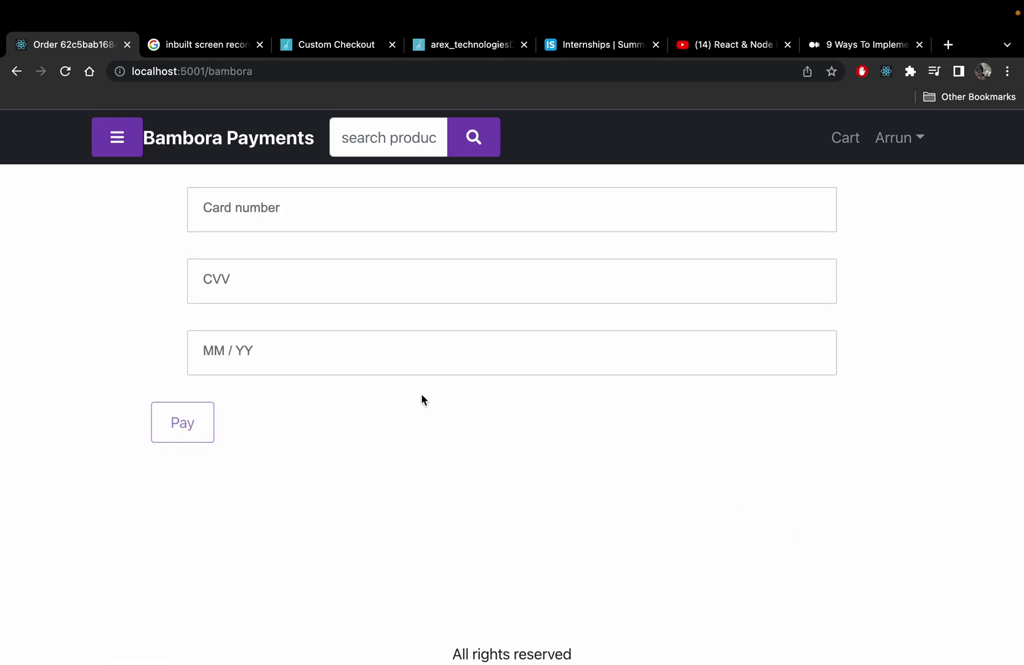
{"action": "left_click", "coordinate": [268, 208]}
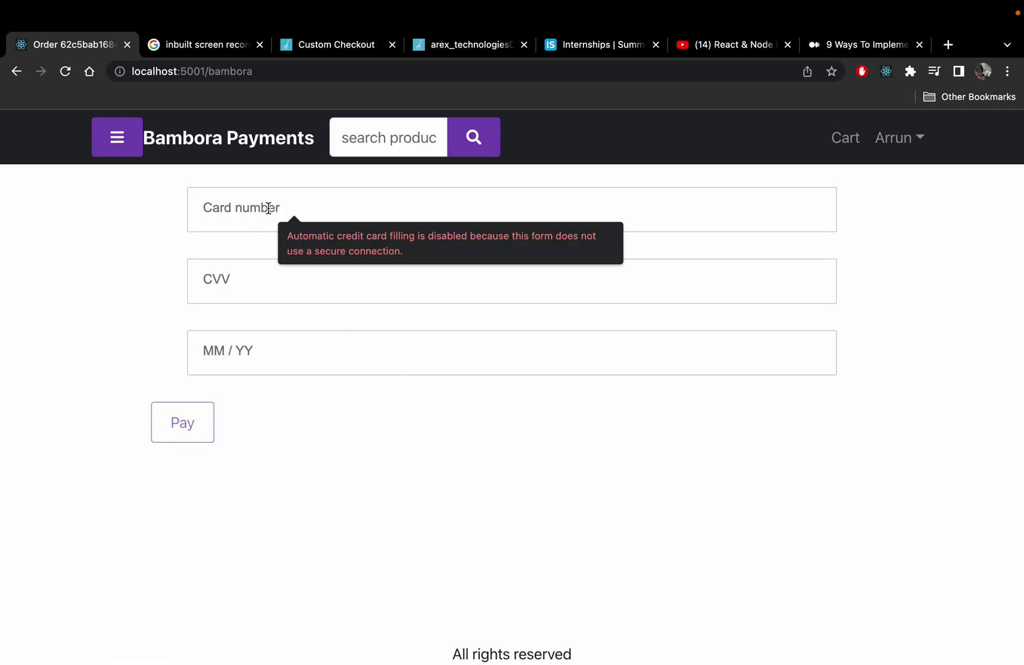
{"action": "key", "text": "super+v"}
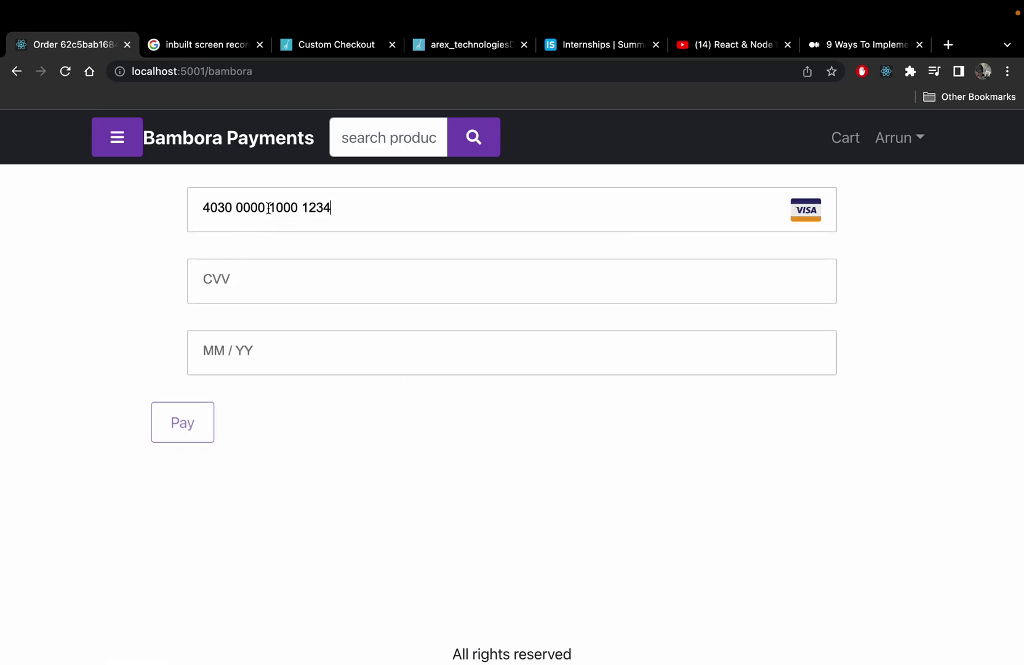
{"action": "left_click", "coordinate": [244, 276]}
{"action": "type", "text": "123"}
{"action": "left_click", "coordinate": [214, 346]}
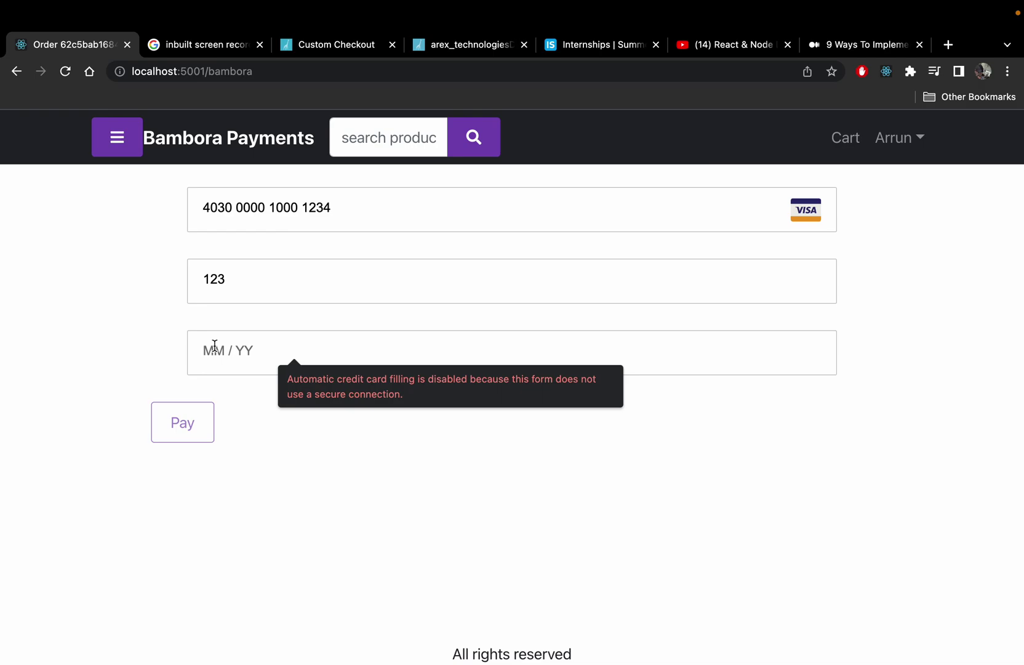
{"action": "type", "text": "03 /"}
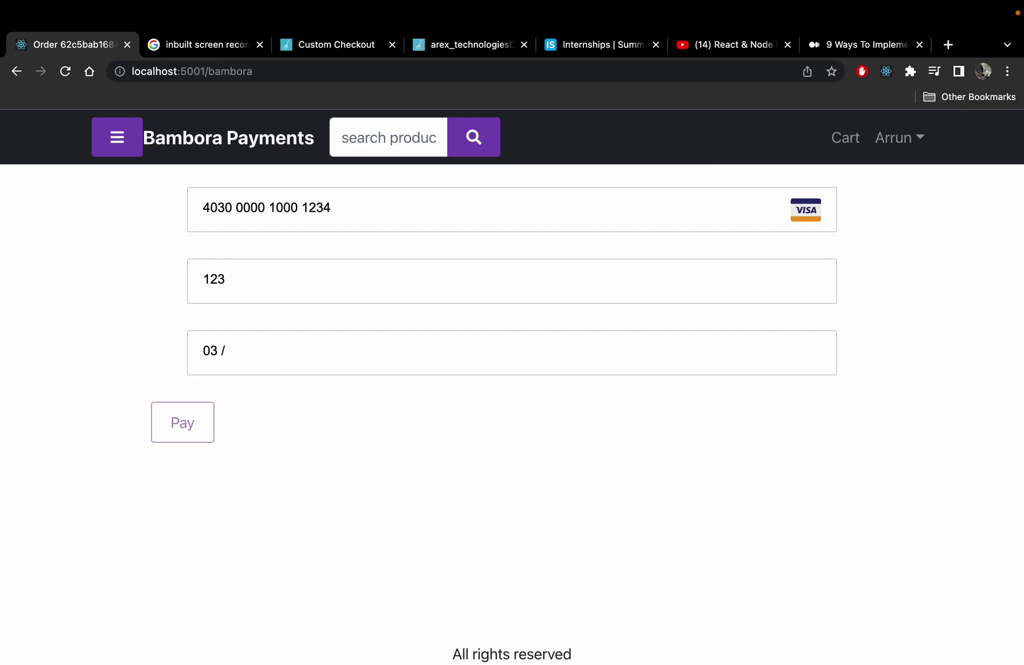
{"action": "type", "text": "23"}
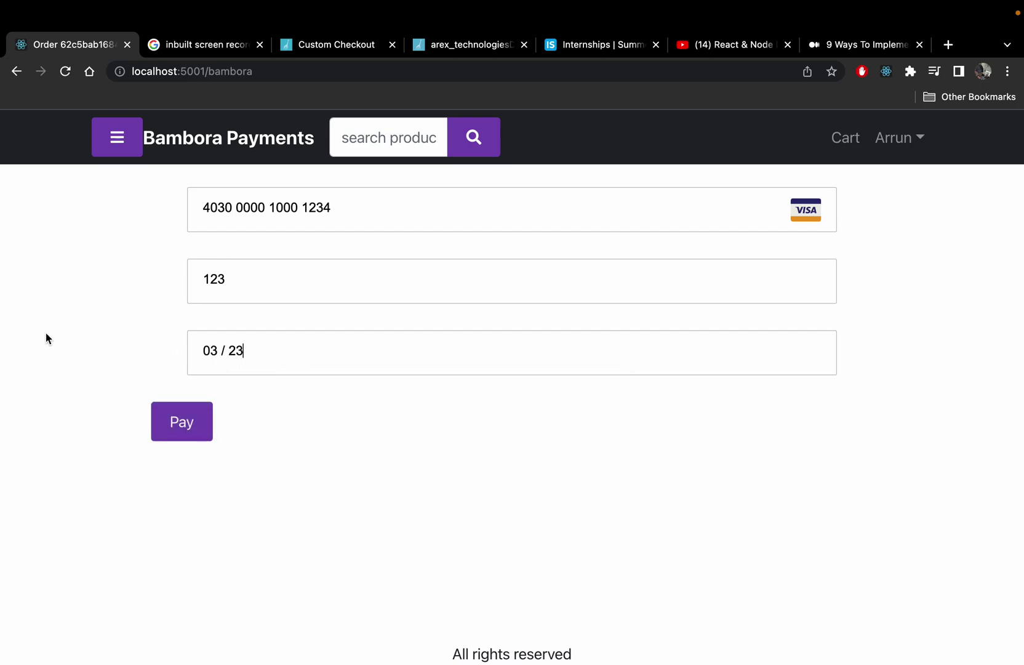
{"action": "right_click", "coordinate": [46, 332]}
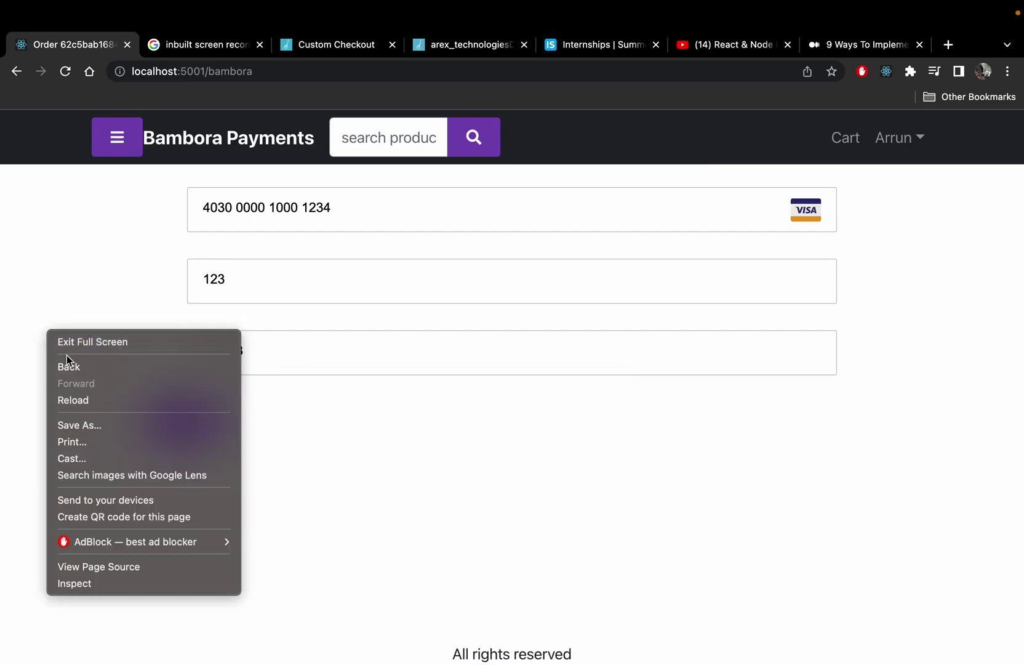
Step: Open a widened DevTools Console beside the store and submit the card payment
{"action": "left_click", "coordinate": [85, 585]}
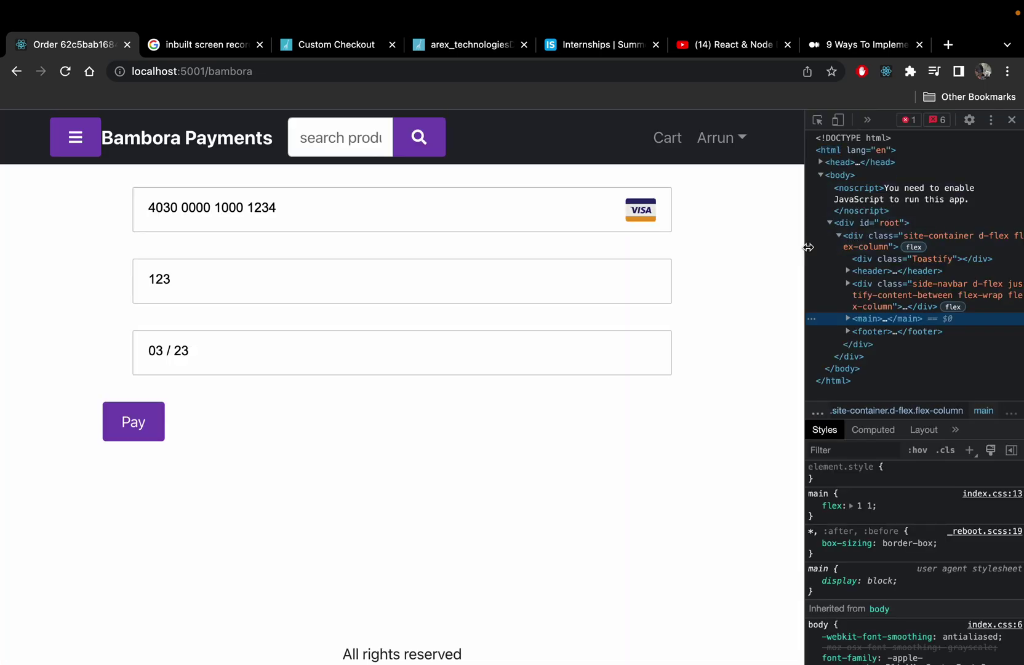
{"action": "left_click_drag", "start_coordinate": [807, 246], "coordinate": [626, 245]}
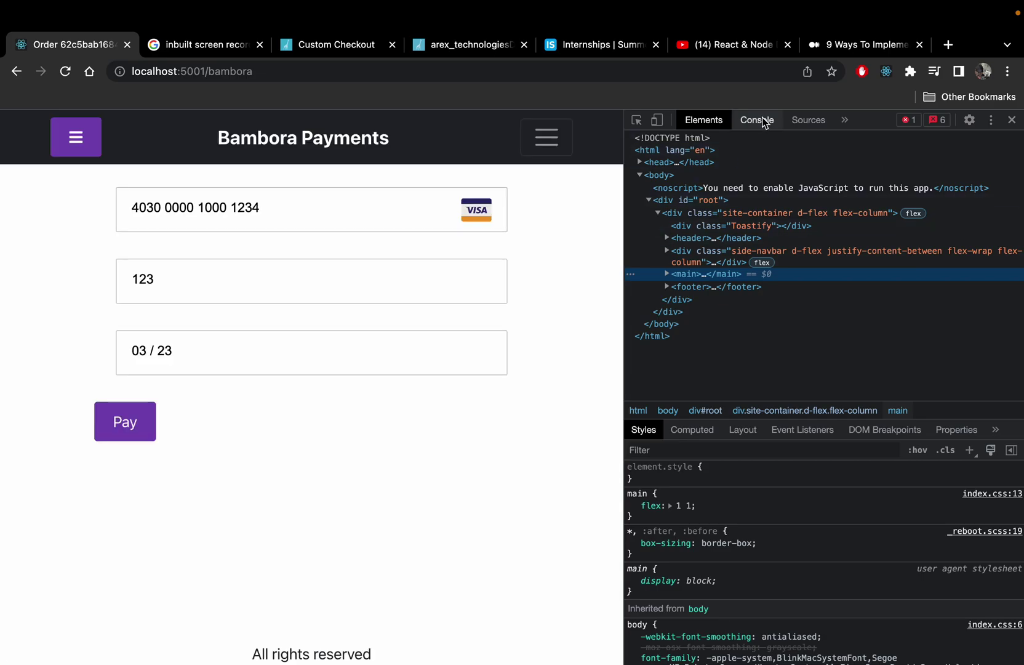
{"action": "left_click", "coordinate": [758, 120]}
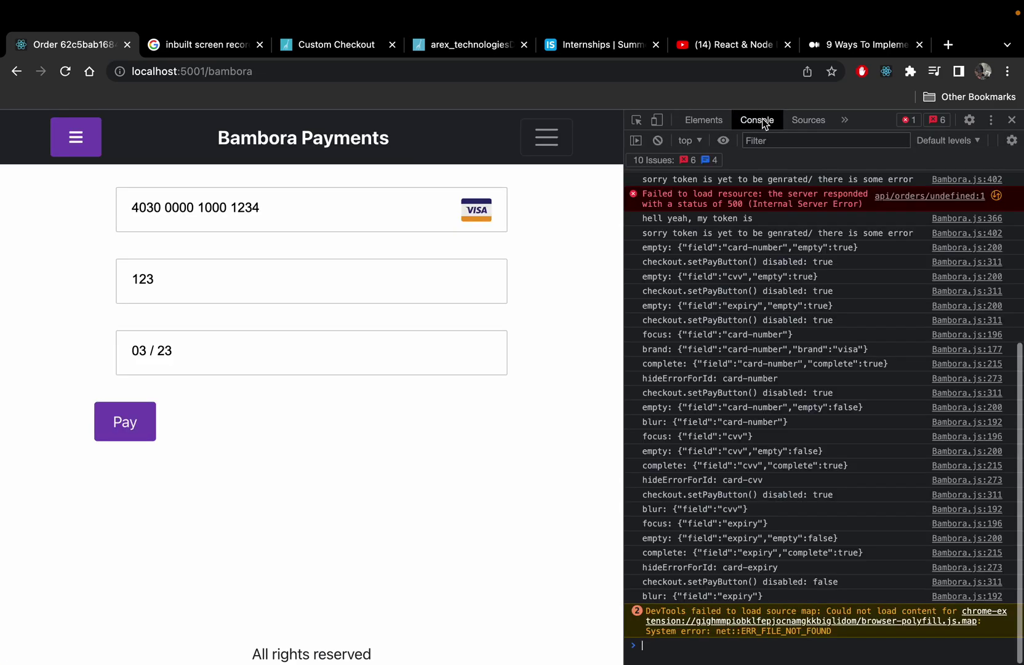
{"action": "left_click", "coordinate": [99, 423]}
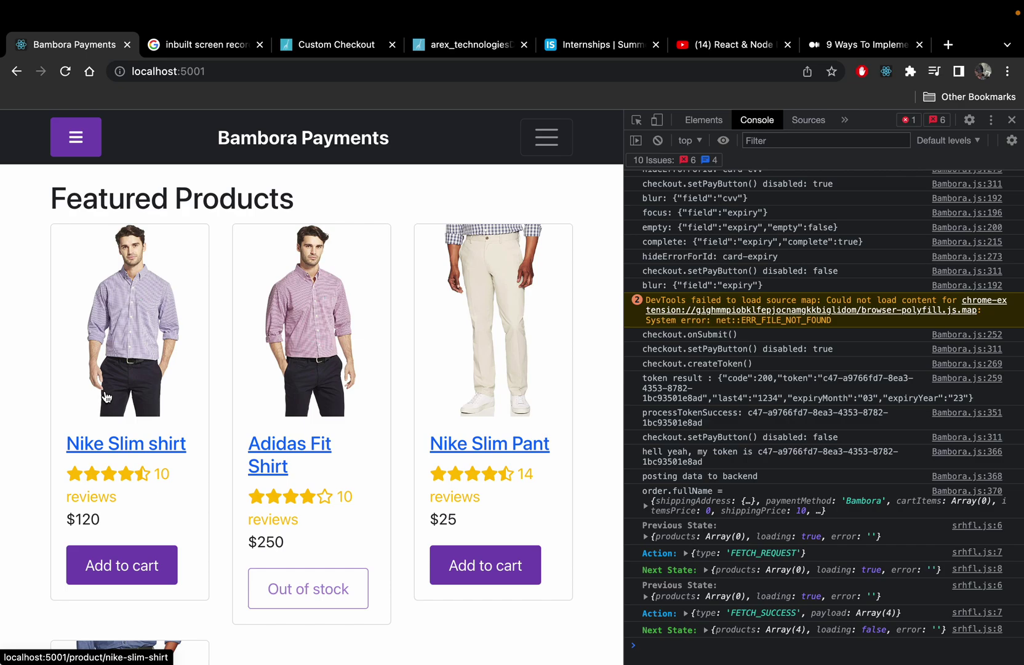
Step: Refresh the Bambora payment profile list to show the new account, then open its Cust. Code record
{"action": "left_click", "coordinate": [445, 51]}
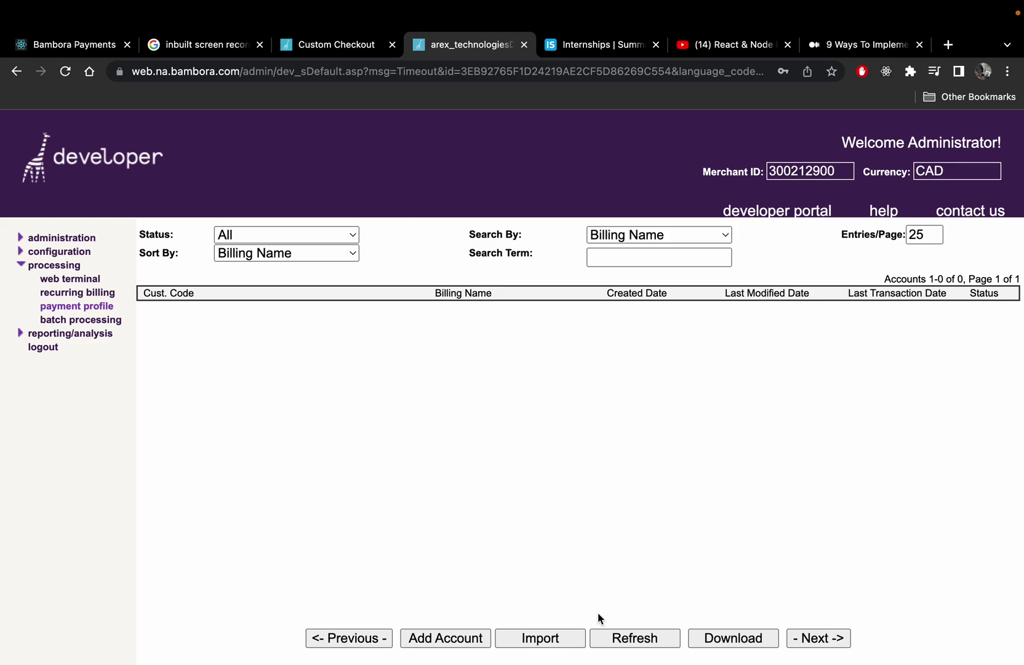
{"action": "left_click", "coordinate": [625, 637]}
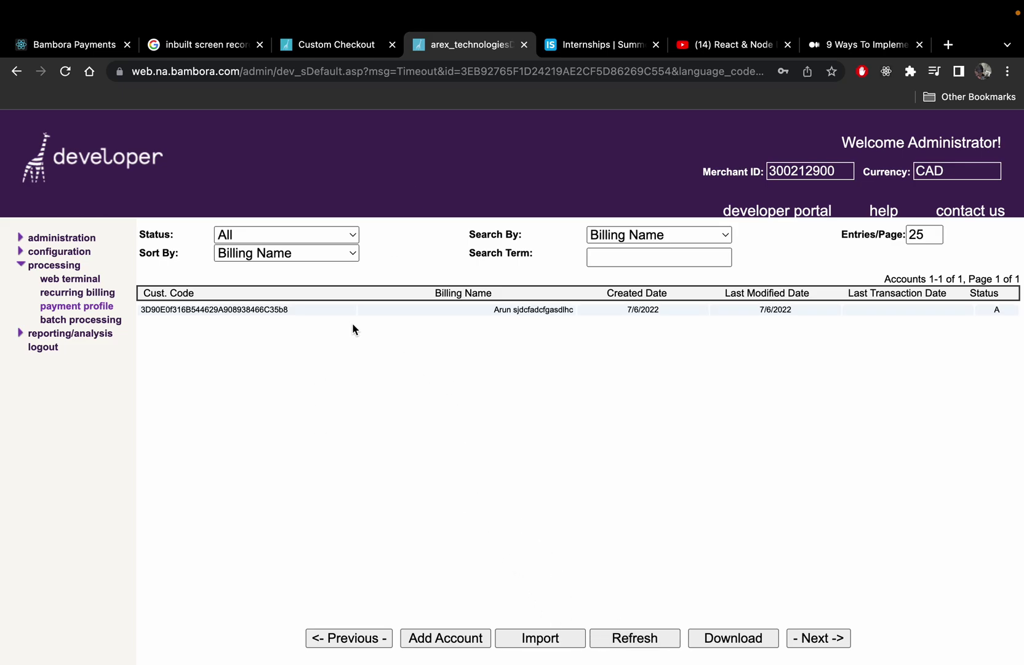
{"action": "left_click", "coordinate": [266, 314]}
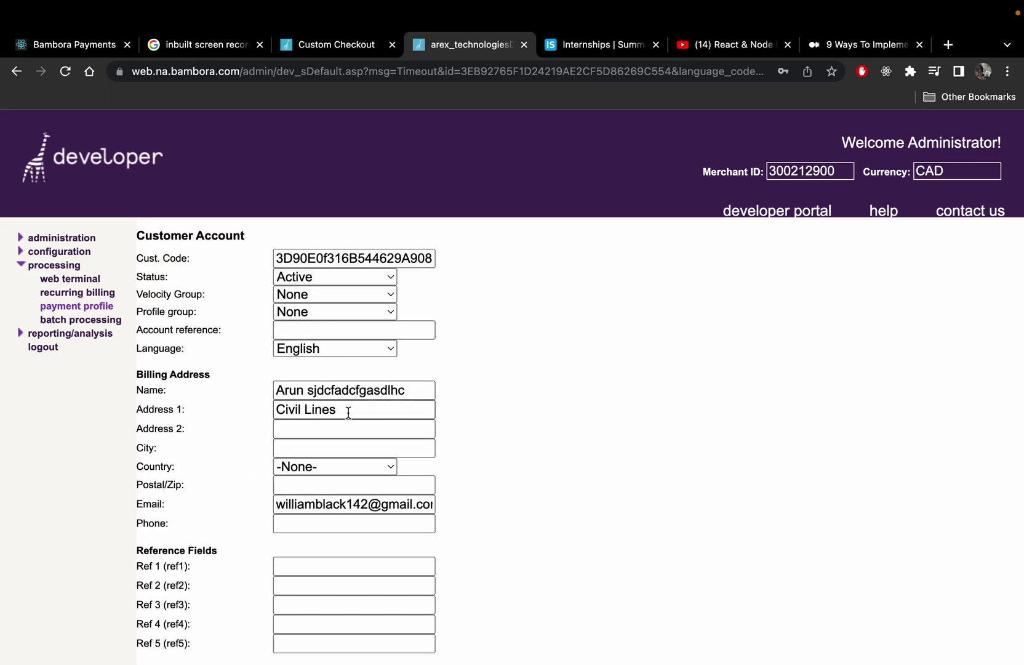
Step: Review the customer's billing details and scroll down to the saved default VISA card expiring 03/23
{"action": "left_click_drag", "start_coordinate": [348, 412], "coordinate": [290, 393]}
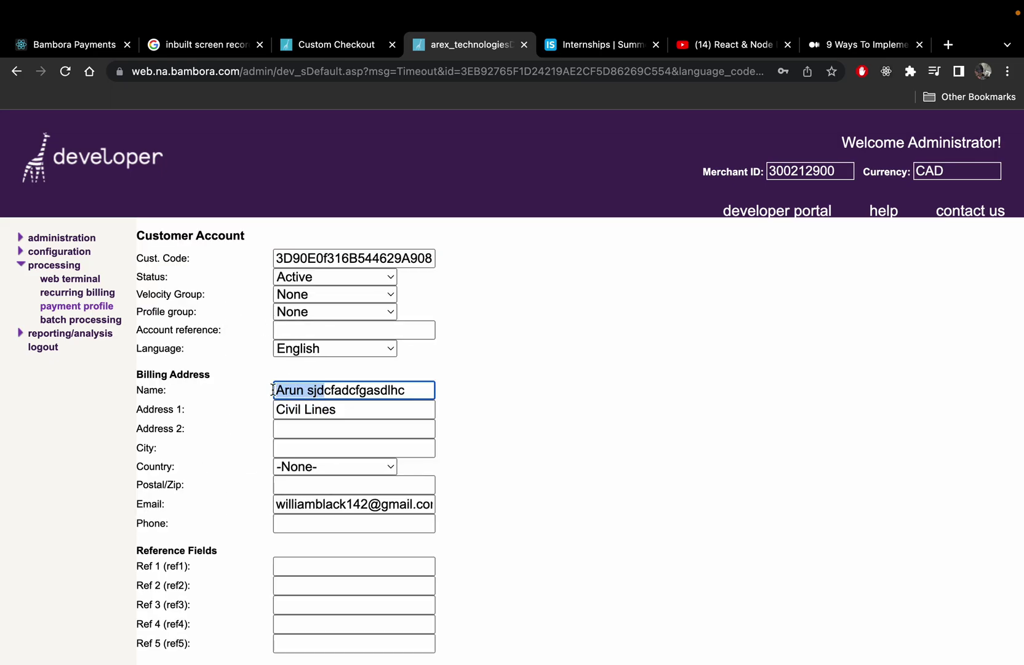
{"action": "scroll", "coordinate": [347, 389], "scroll_direction": "down", "scroll_amount": 3}
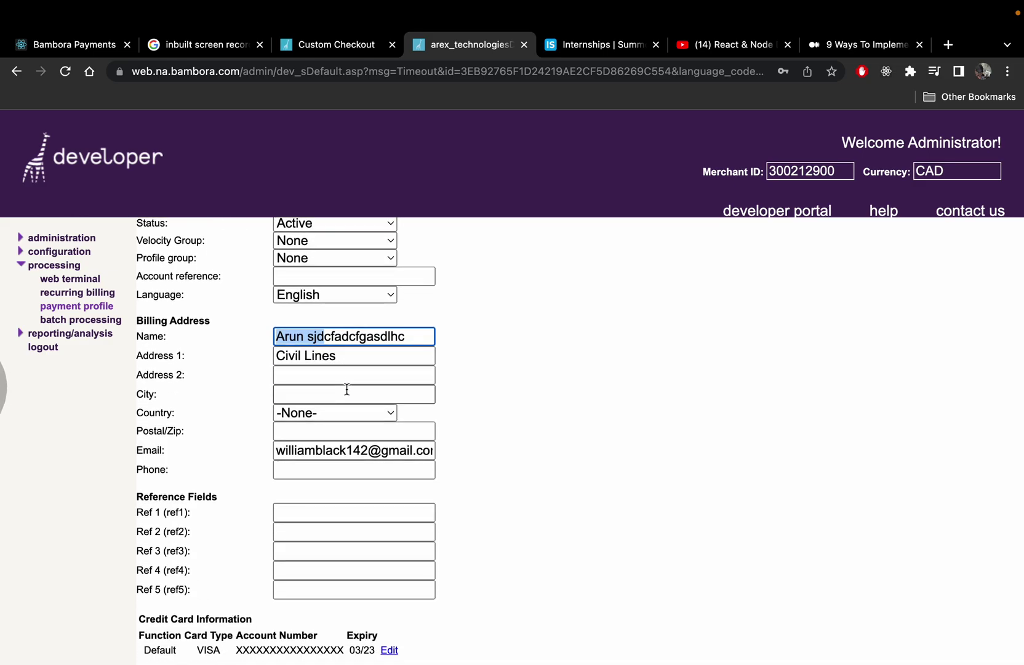
{"action": "scroll", "coordinate": [347, 389], "scroll_direction": "down", "scroll_amount": 1}
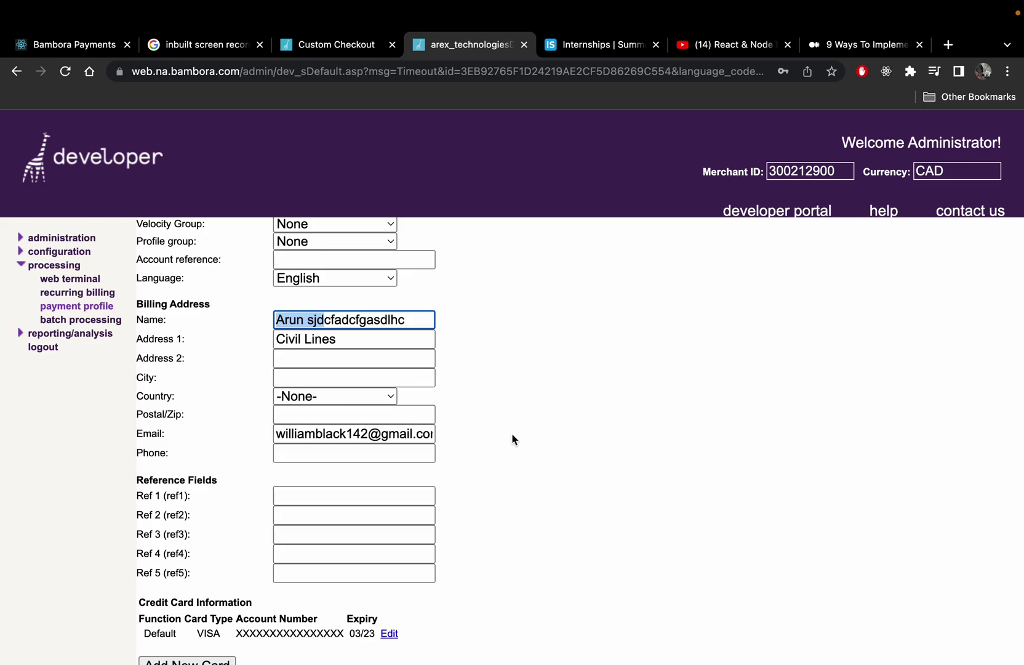
{"action": "scroll", "coordinate": [512, 433], "scroll_direction": "down", "scroll_amount": 2}
{"action": "scroll", "coordinate": [512, 433], "scroll_direction": "down", "scroll_amount": 3}
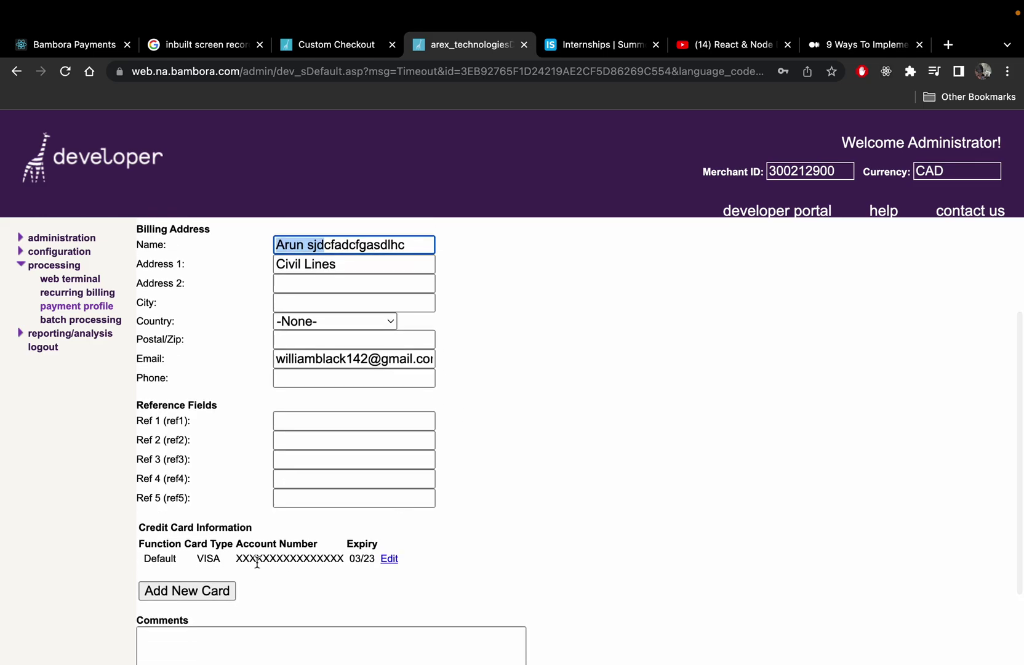
{"action": "scroll", "coordinate": [258, 562], "scroll_direction": "down", "scroll_amount": 6}
{"action": "scroll", "coordinate": [400, 452], "scroll_direction": "up", "scroll_amount": 12}
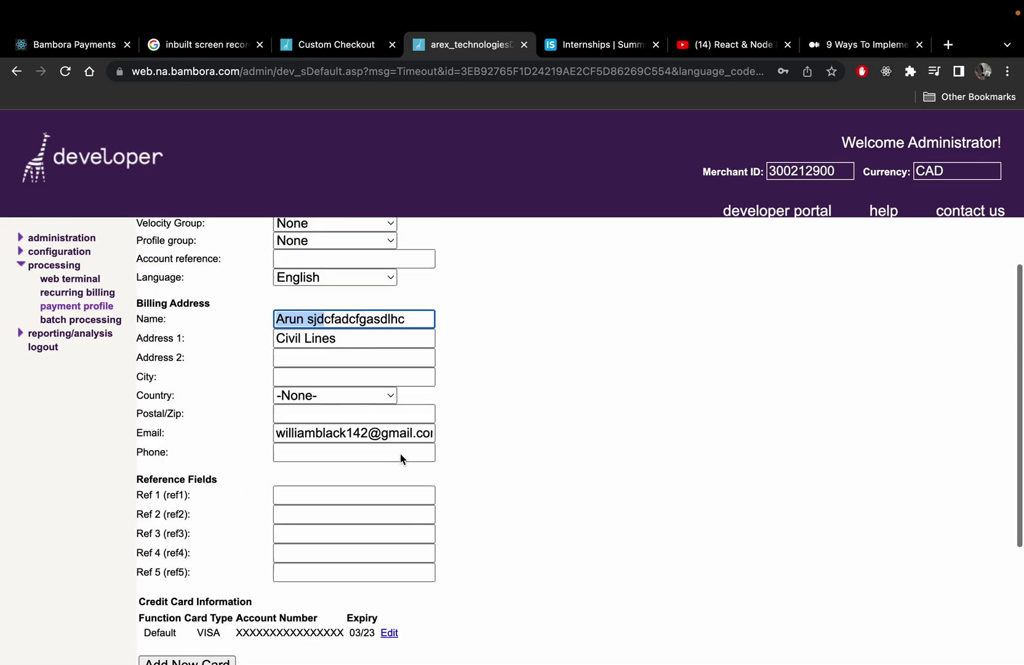